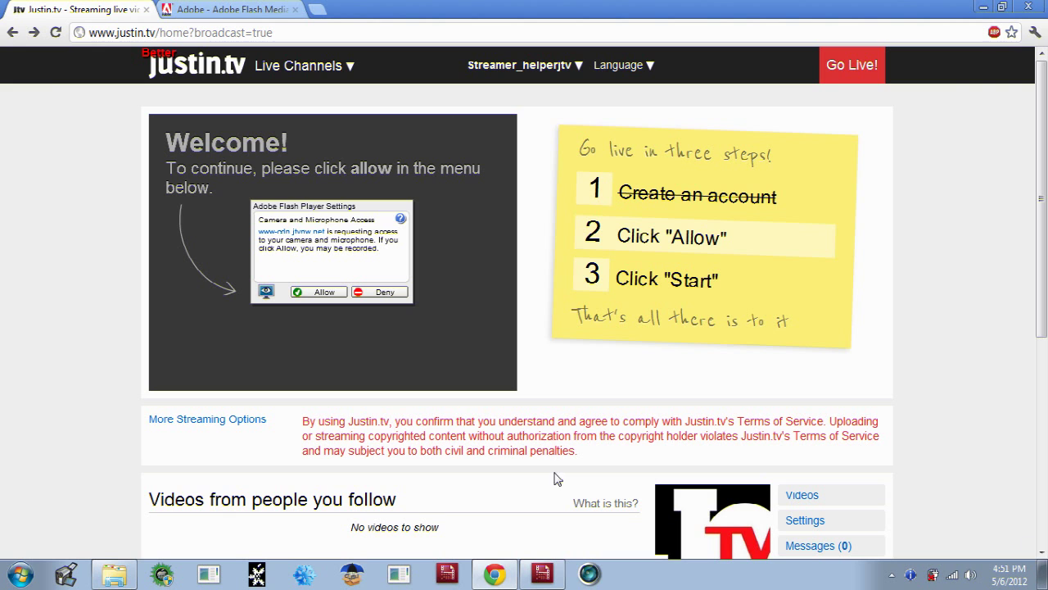
Step: Reload Justin.tv's Go Live! broadcast page so the black video area appears
click(845, 67)
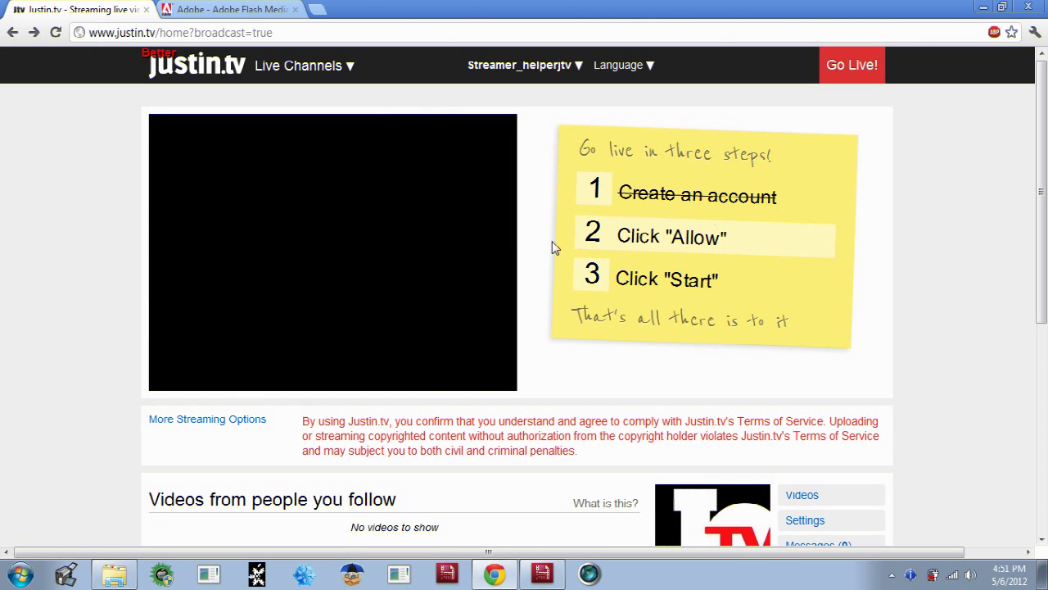
Step: Show Justin.tv's streaming options for Other software and scroll to the Flash Media Encoder section
click(184, 423)
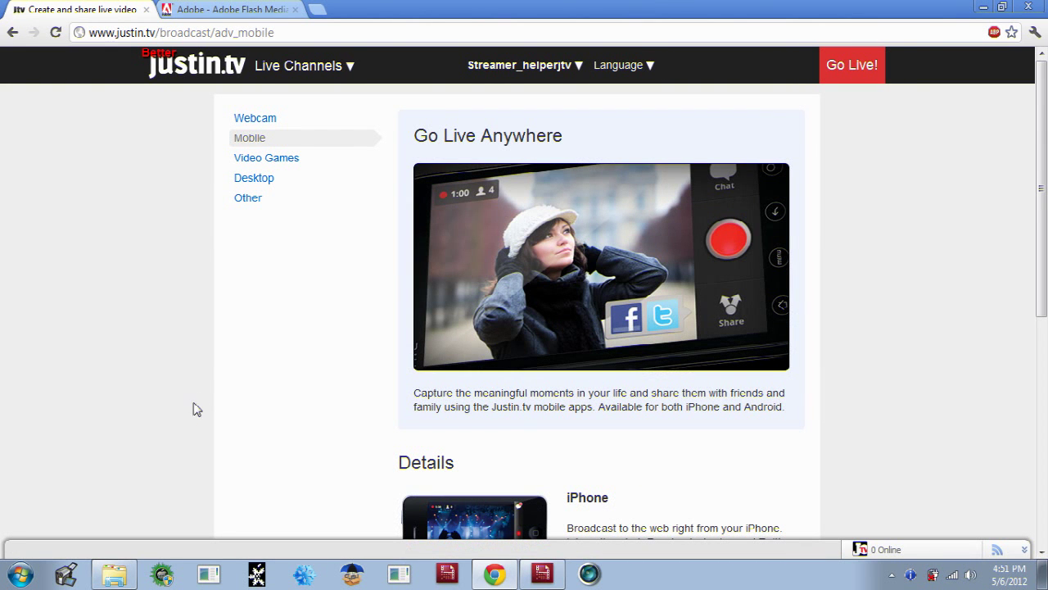
click(248, 199)
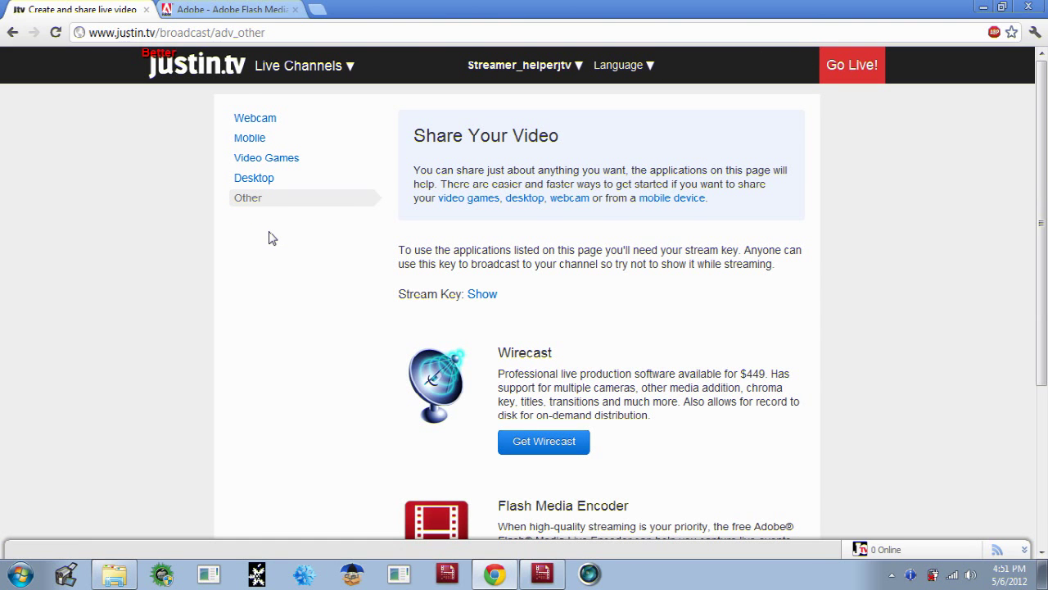
scroll(270, 238, down, 1)
scroll(271, 237, down, 2)
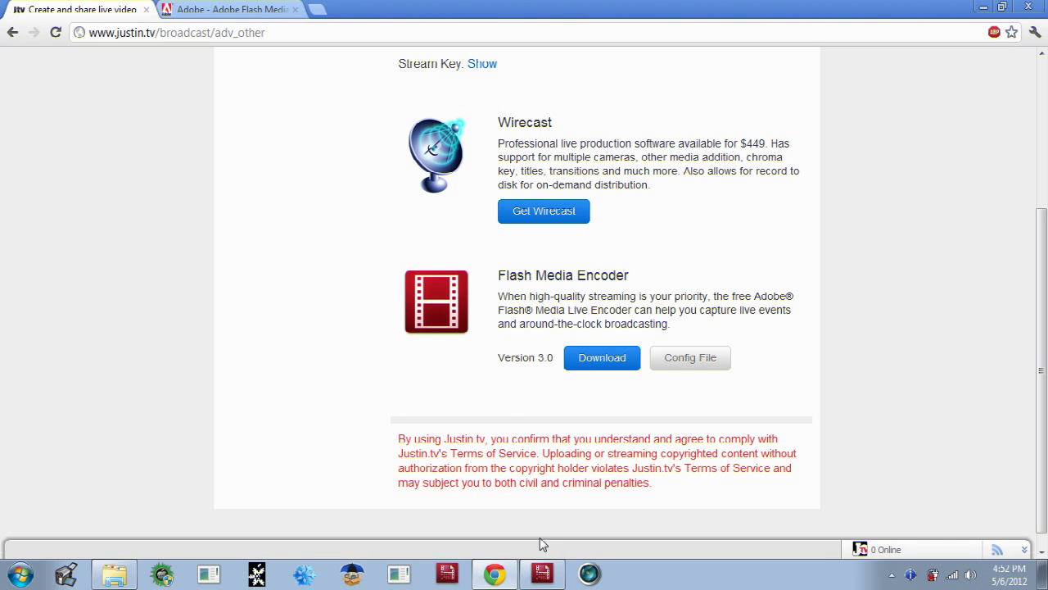
Step: Download jtv.500k.4.3.xml from the Flash Media Encoder Config File button on Justin.tv
click(553, 570)
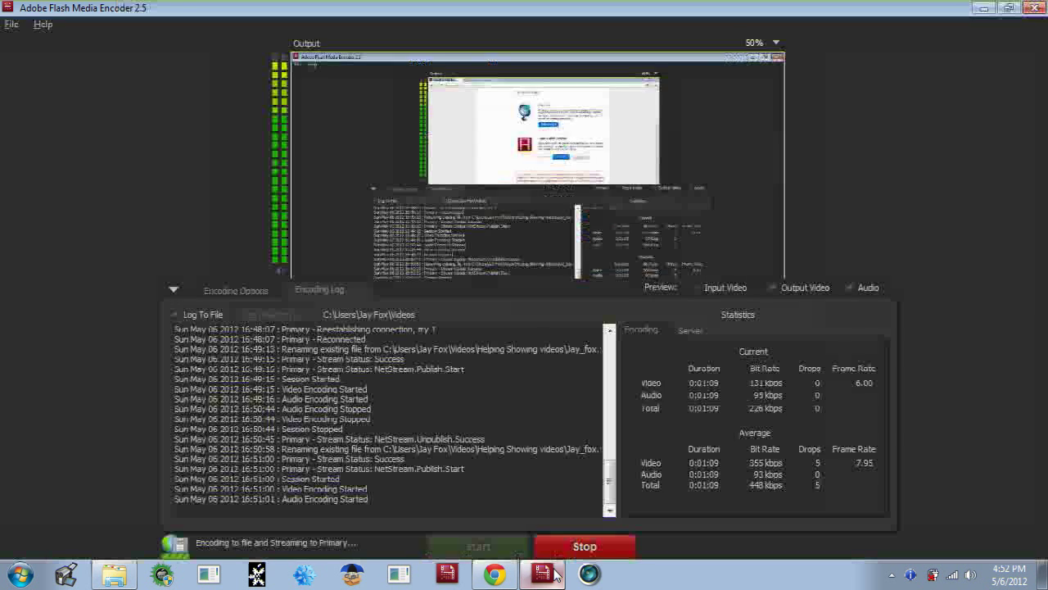
click(555, 574)
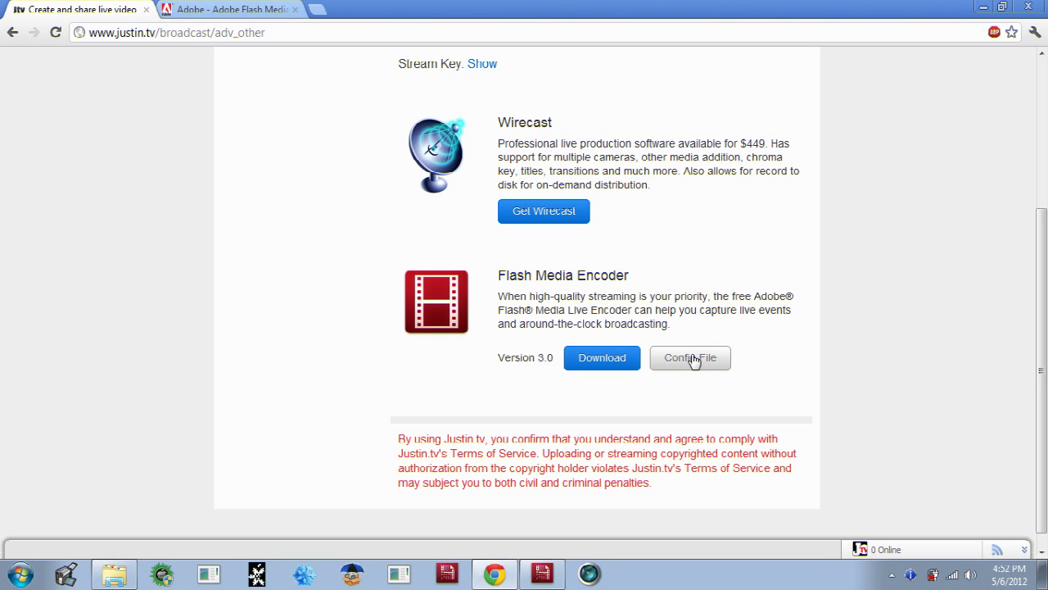
click(693, 361)
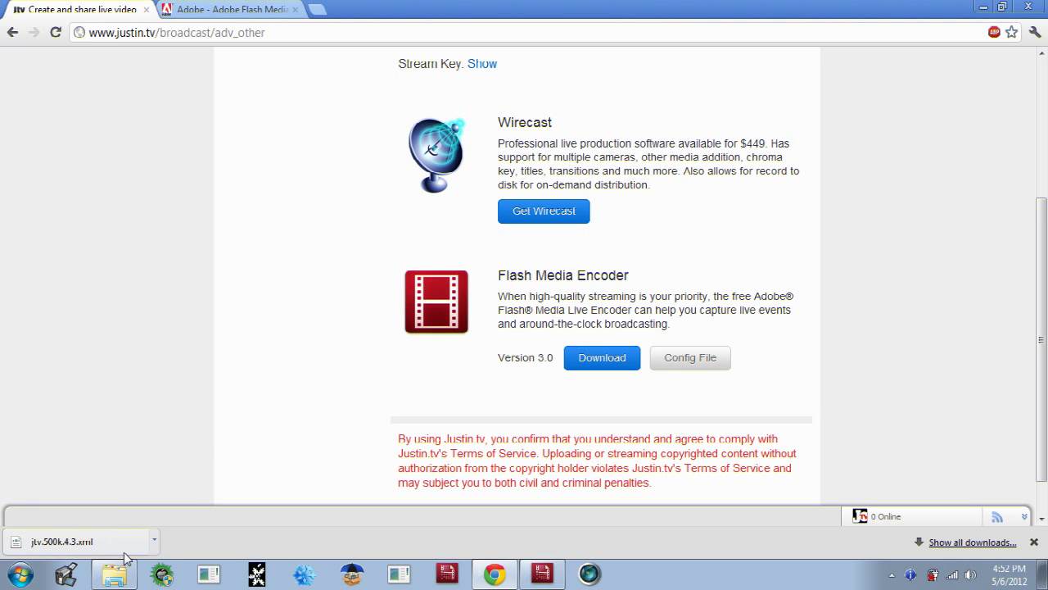
Step: Drag jtv.500k.4.3.xml from Chrome's downloads shelf to the desktop and launch Flash Media Live Encoder
click(1004, 10)
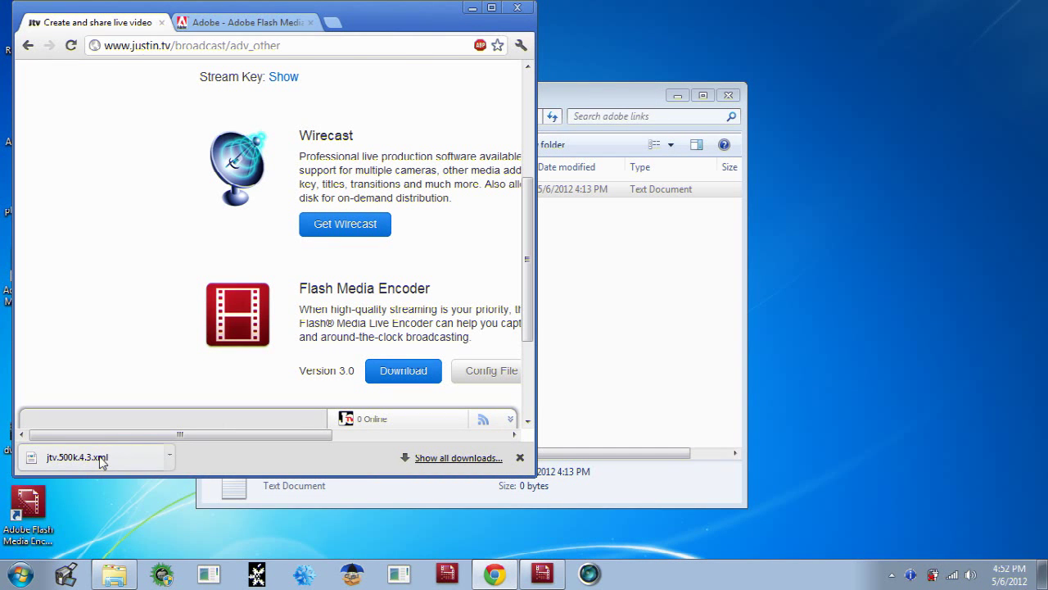
click(728, 95)
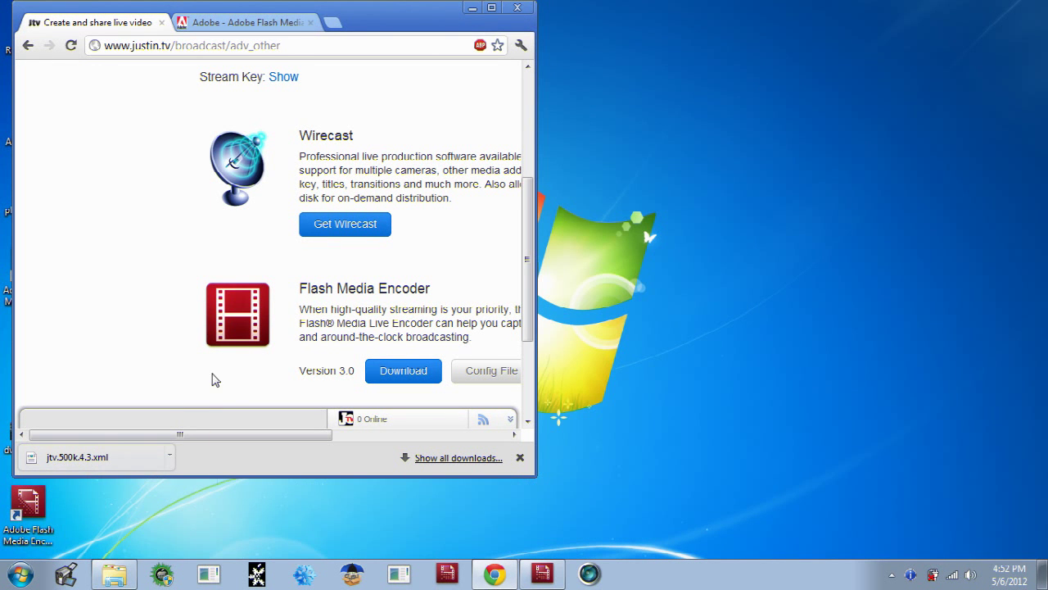
mouse_move(135, 457)
mouse_down()
mouse_move(603, 330)
mouse_move(732, 319)
mouse_up()
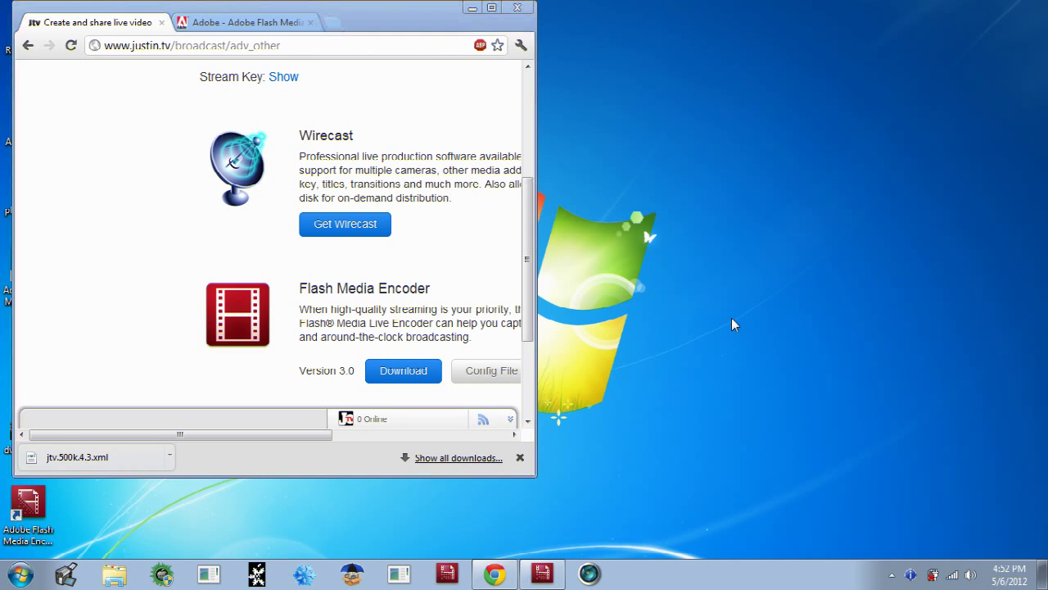
drag(732, 321, 733, 322)
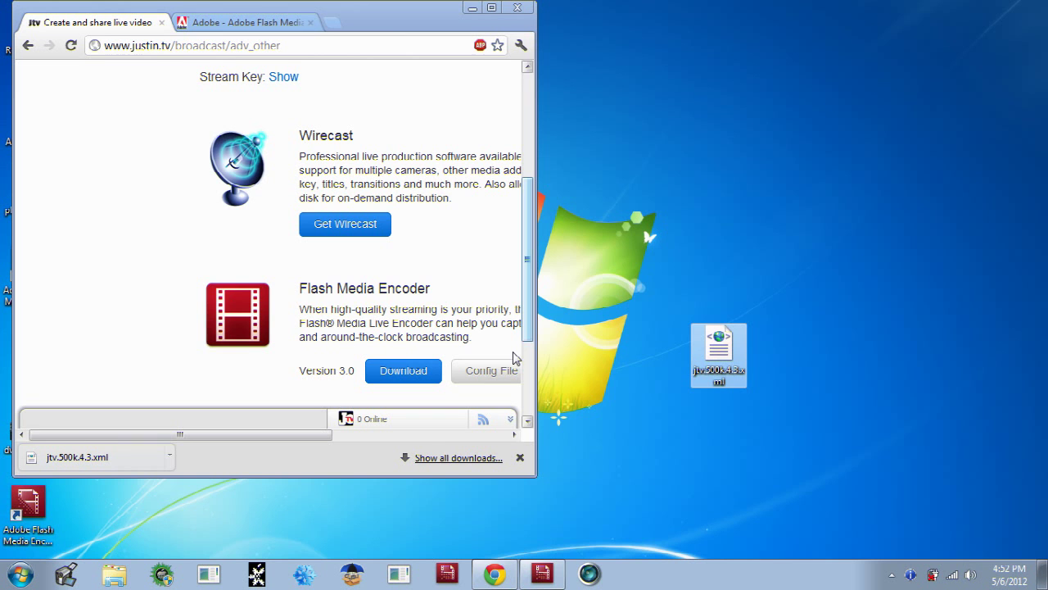
click(449, 573)
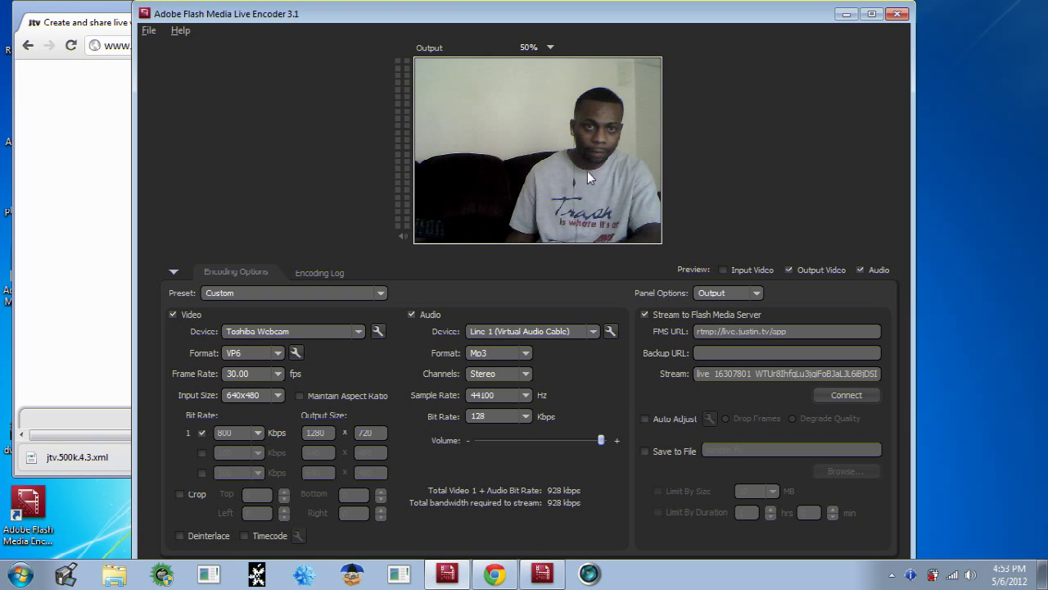
Step: Open the profile jtv.500k.4.3.xml from the Desktop via File > Open Profile
click(149, 31)
click(151, 47)
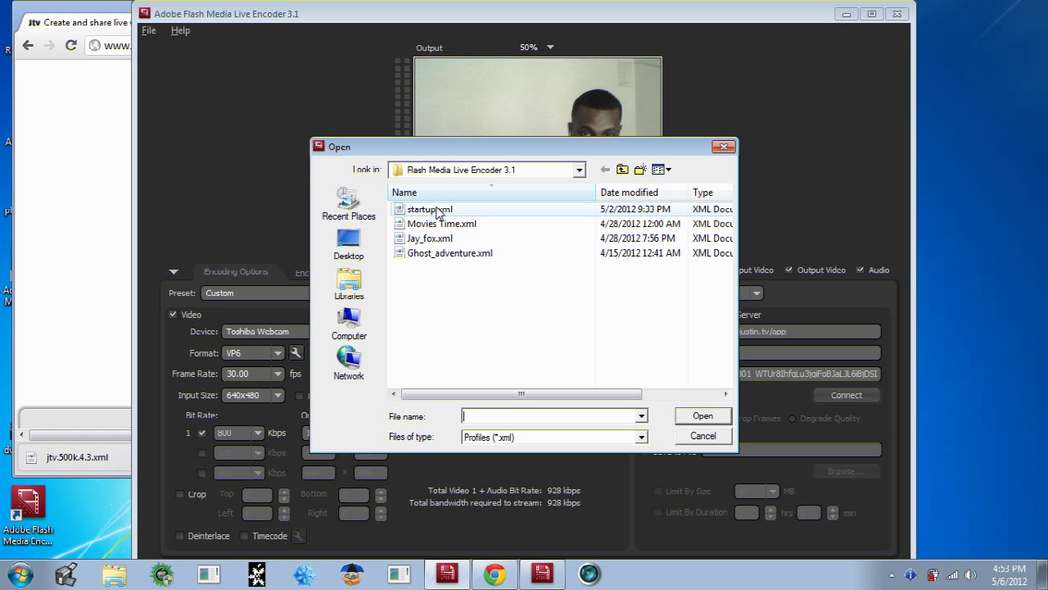
click(369, 249)
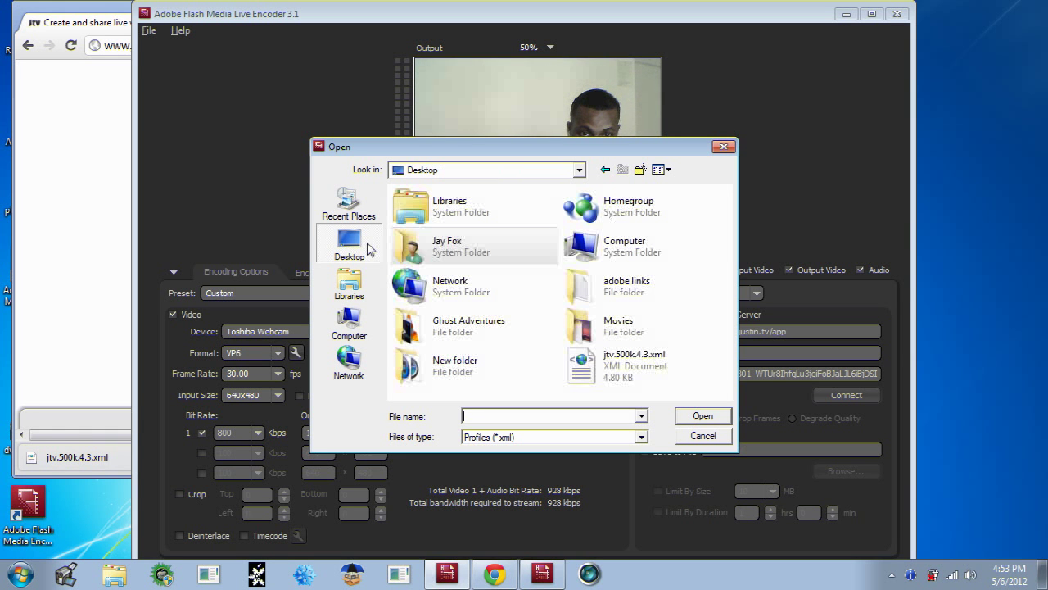
click(608, 370)
click(697, 417)
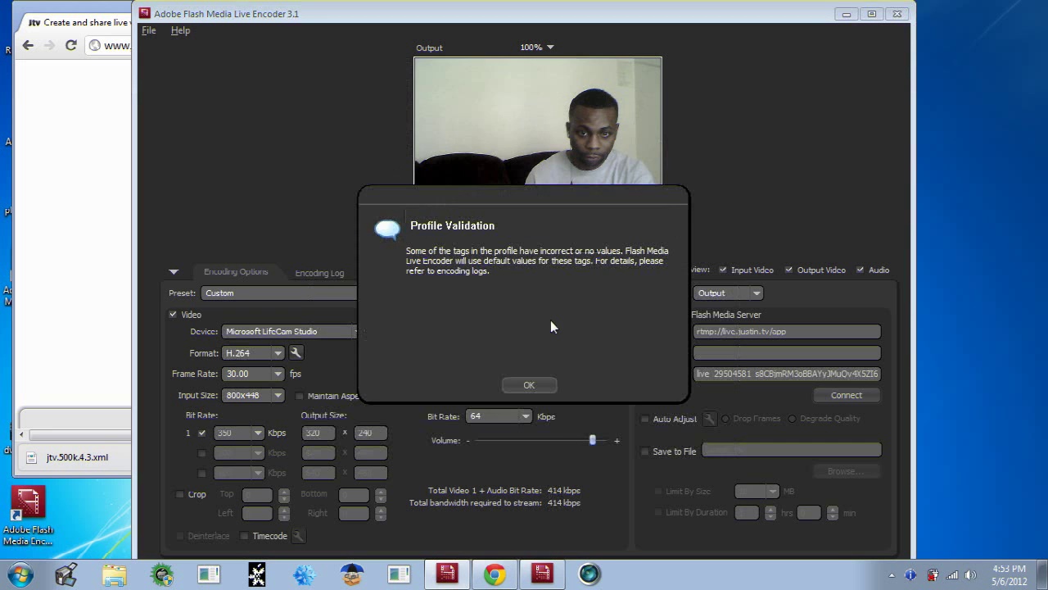
Step: Dismiss the Profile Validation notice and maximize the encoder window
click(551, 380)
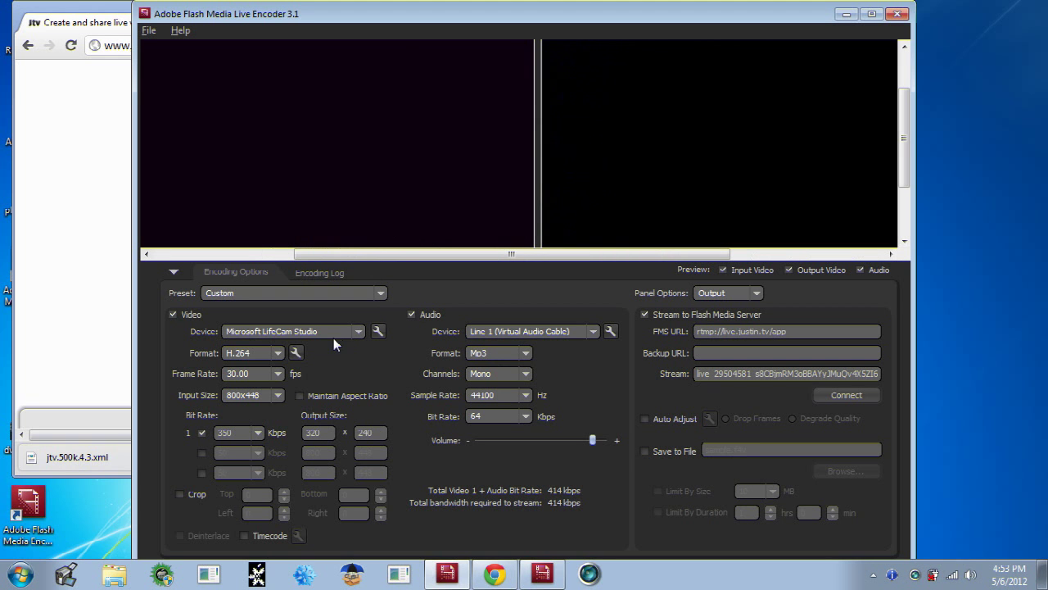
click(871, 14)
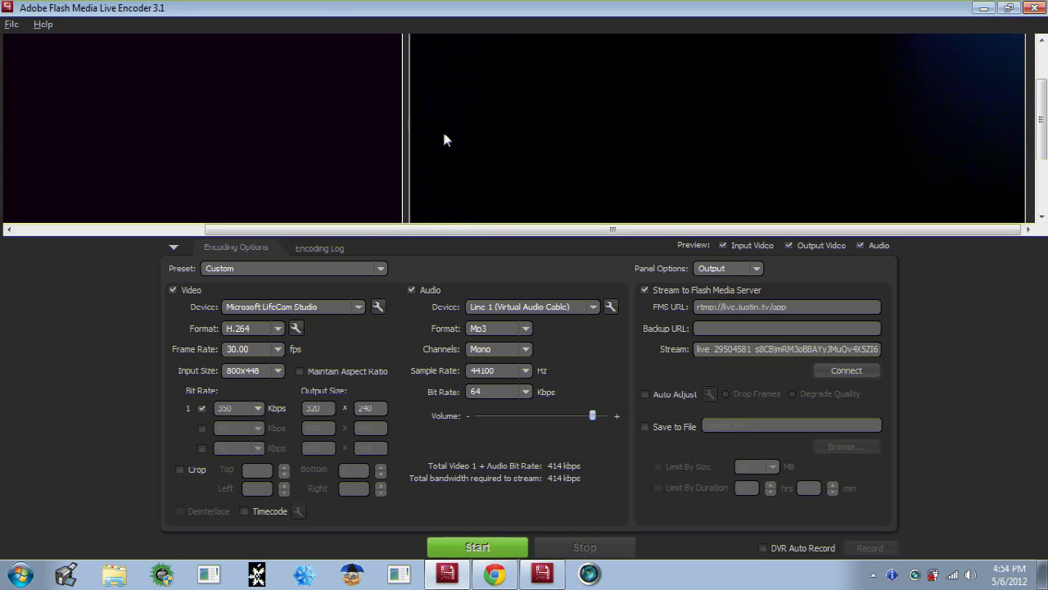
Step: Stop the input preview, review the advanced H.264 settings, and keep H.264 as video format
click(723, 245)
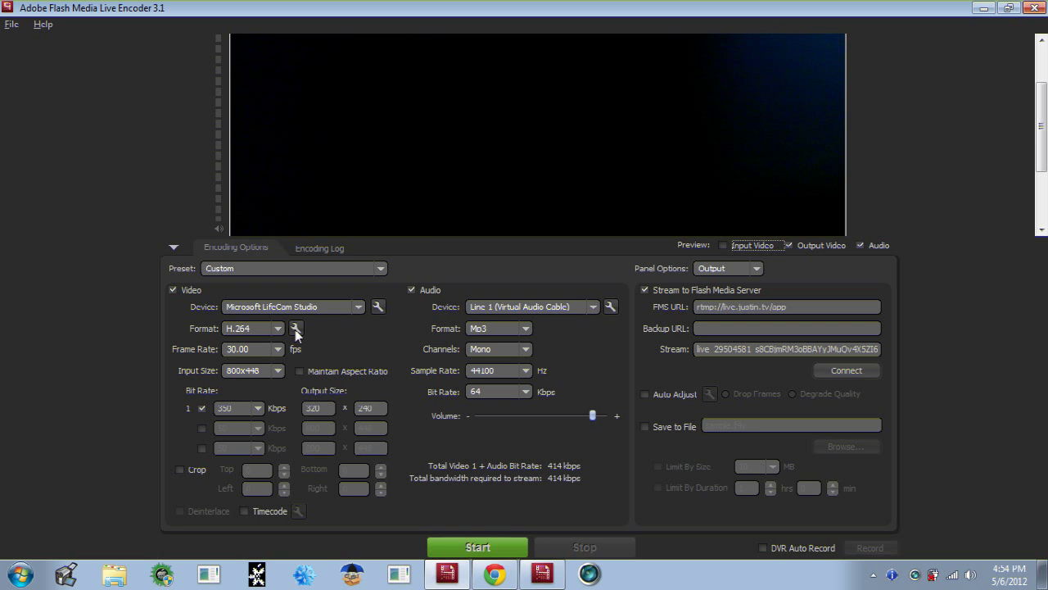
click(295, 328)
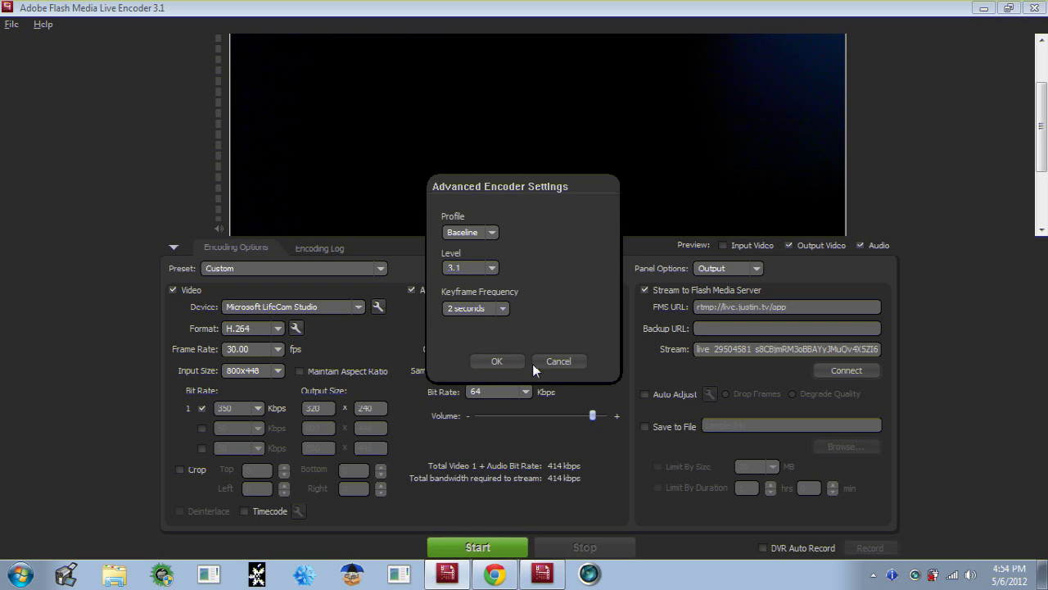
click(547, 362)
click(261, 326)
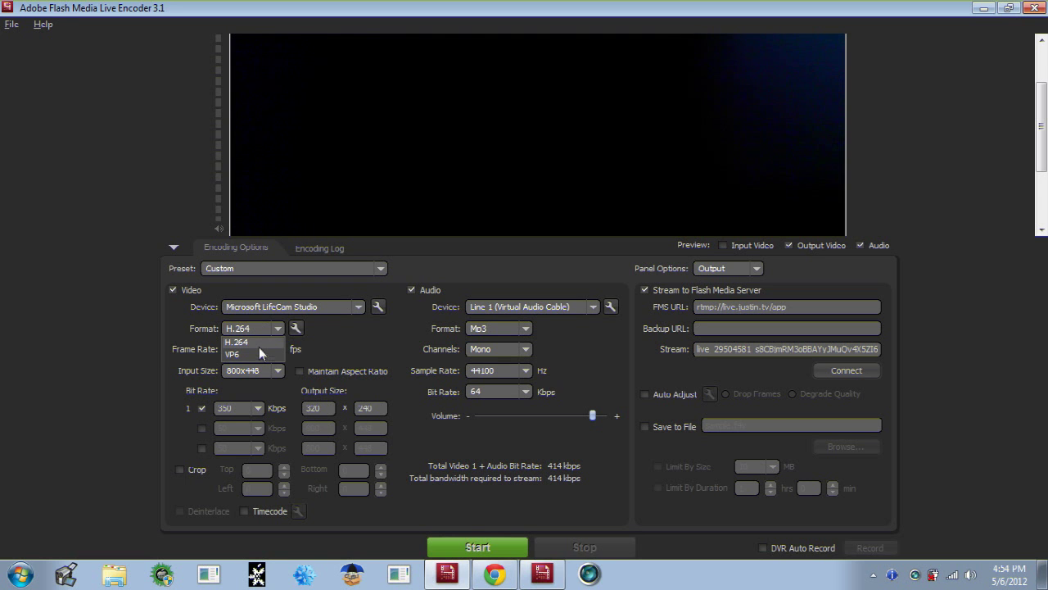
click(259, 343)
Step: Set the video input size to 1280x720, after briefly choosing 640x360
click(277, 371)
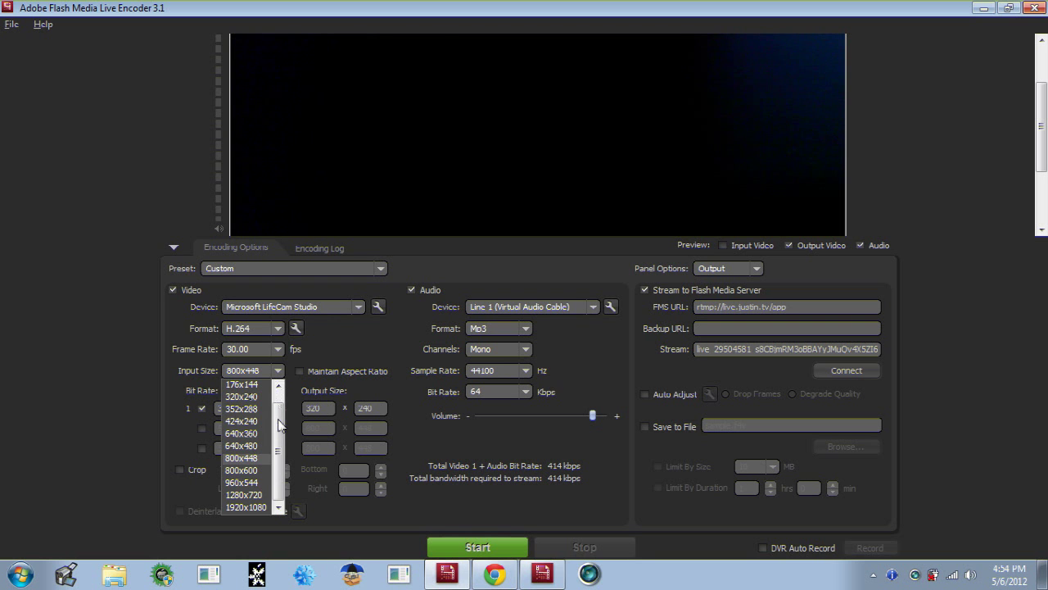
scroll(281, 426, up, 1)
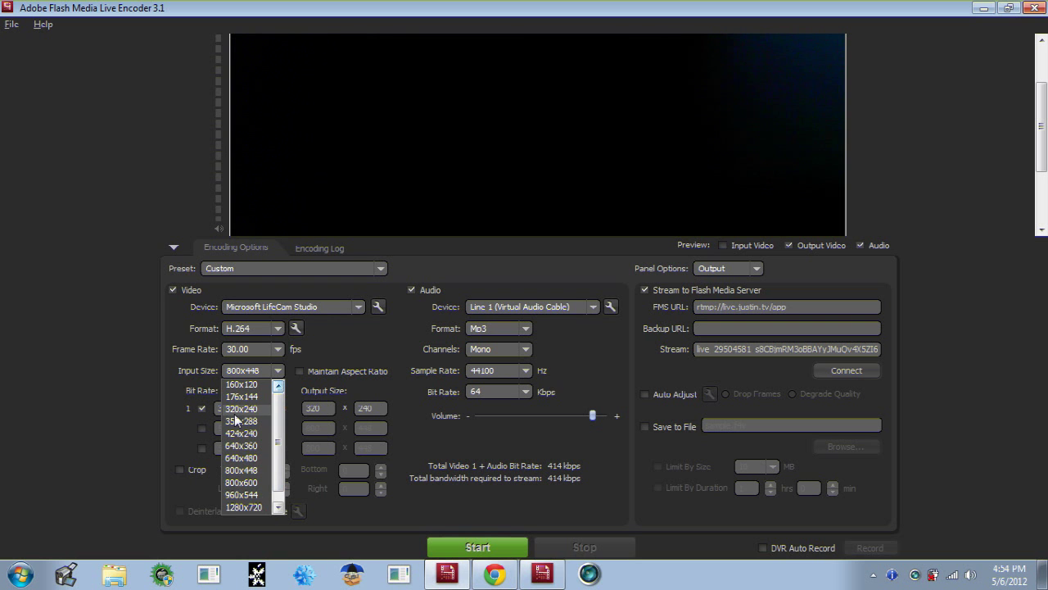
click(240, 447)
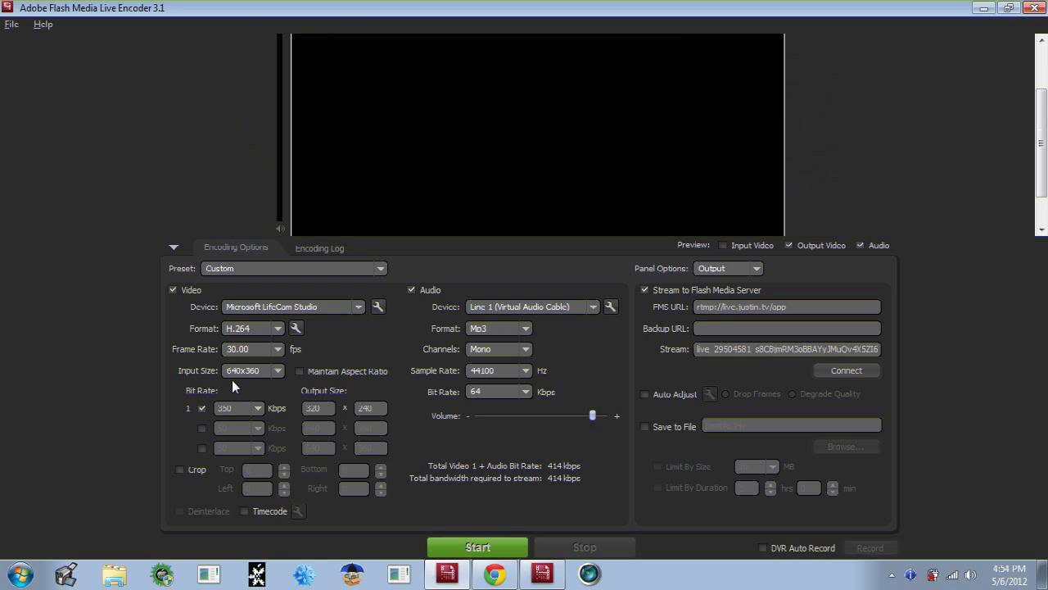
click(276, 371)
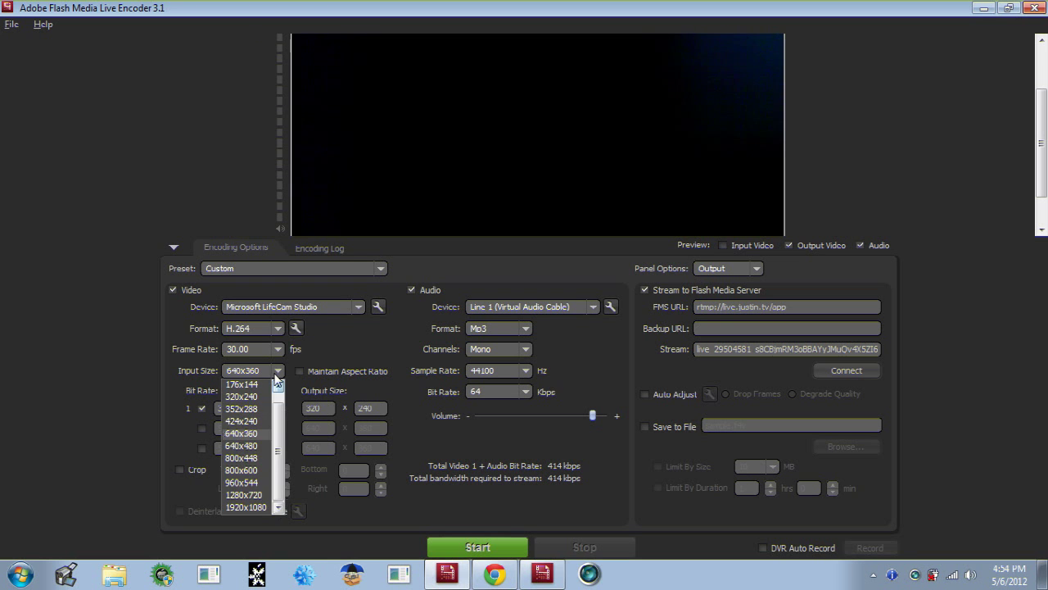
click(245, 495)
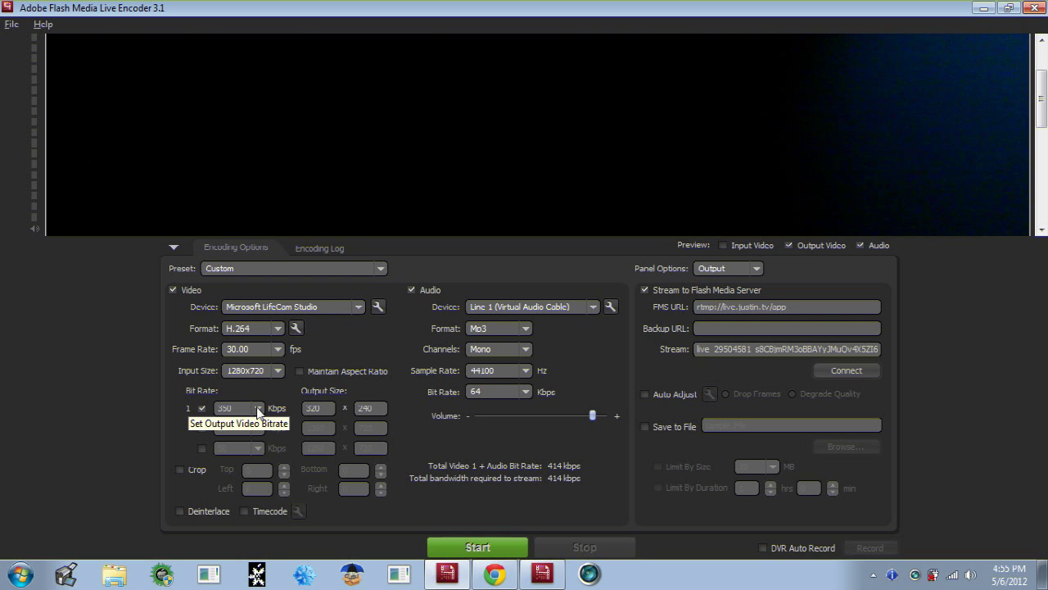
click(258, 408)
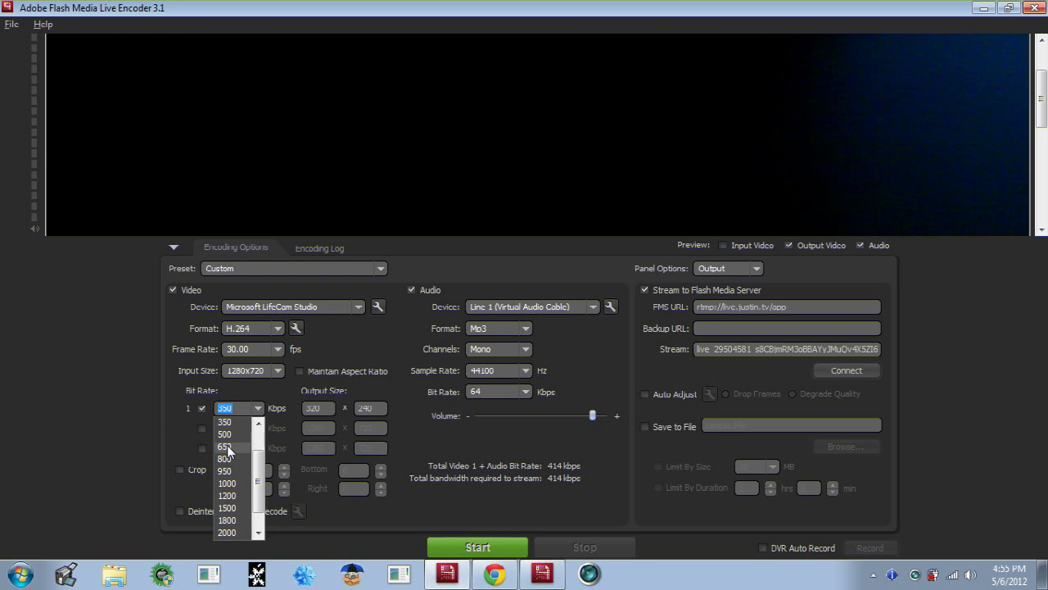
click(352, 361)
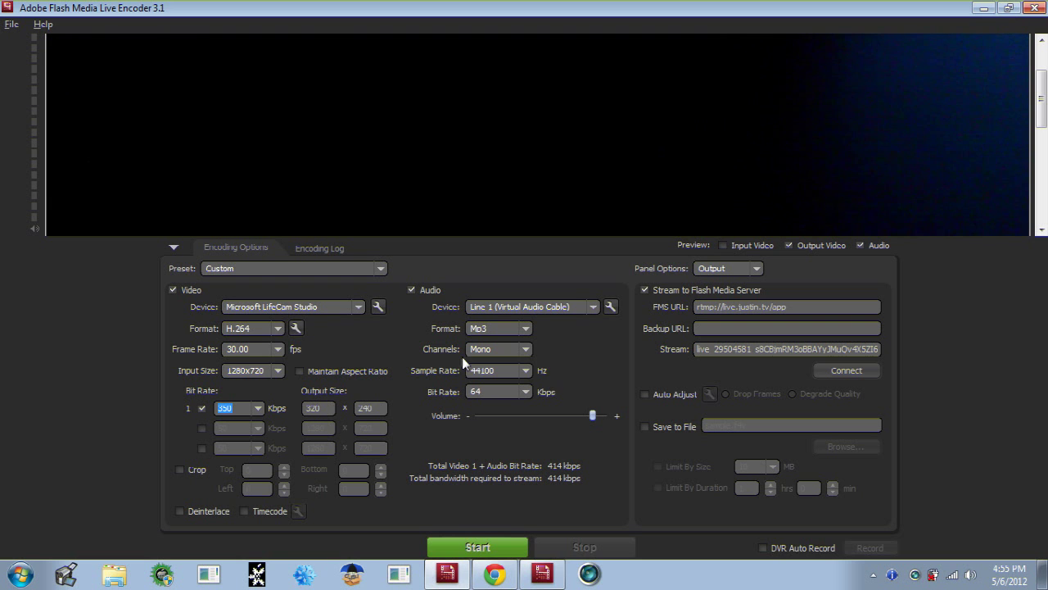
Step: Set audio channels to Stereo, sample rate to 44100 Hz, and bit rate to 96 kbps
click(521, 349)
click(510, 373)
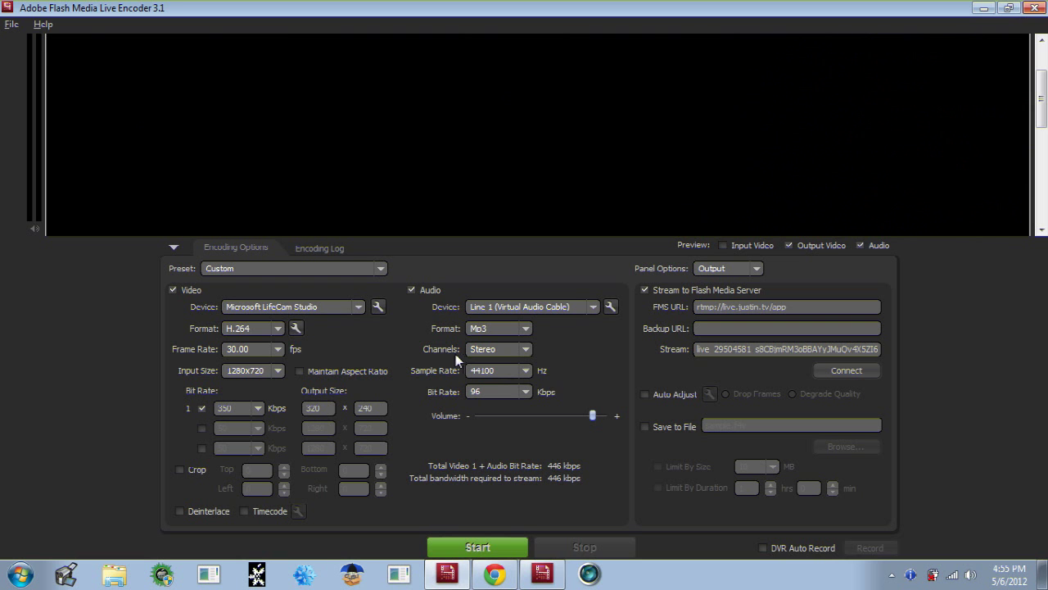
click(526, 372)
click(516, 396)
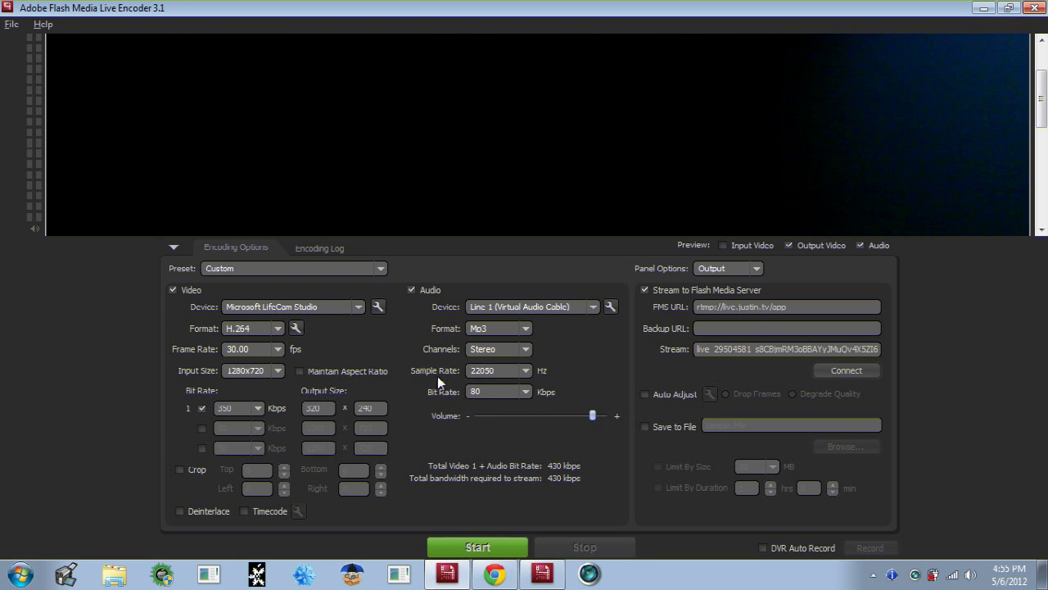
click(526, 371)
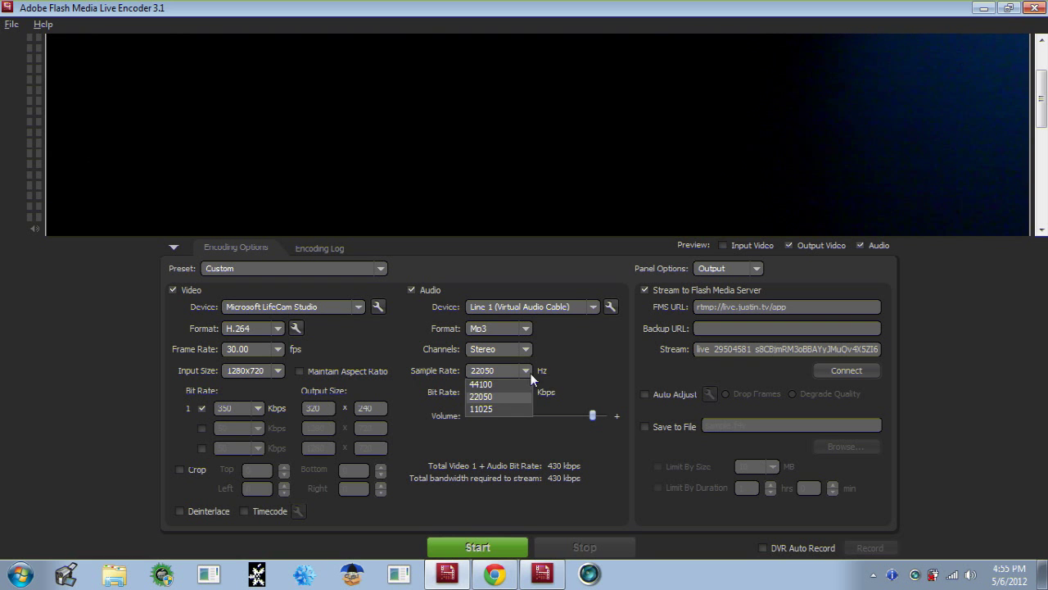
click(512, 388)
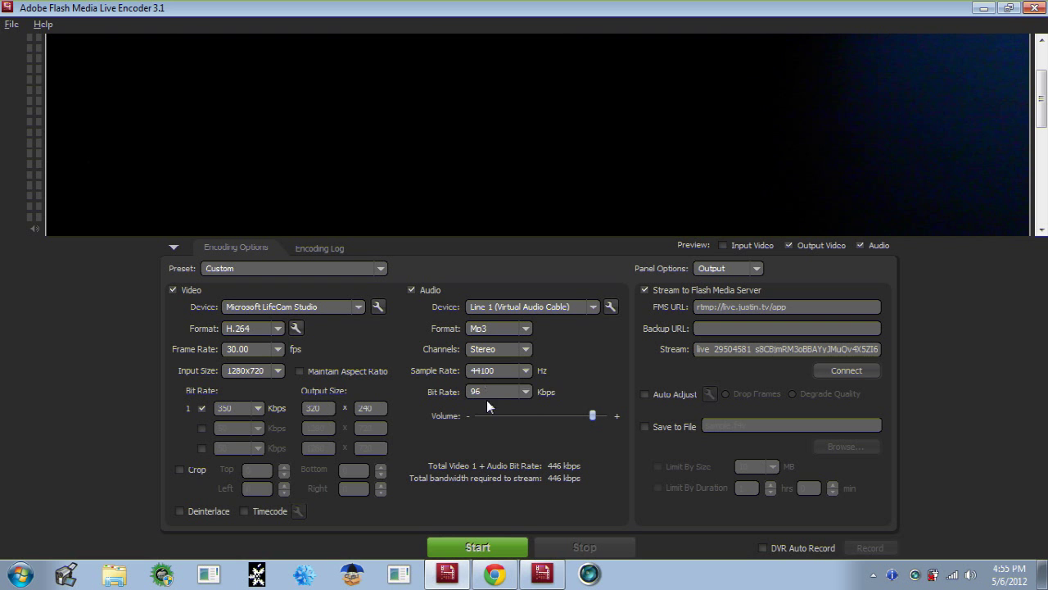
click(527, 391)
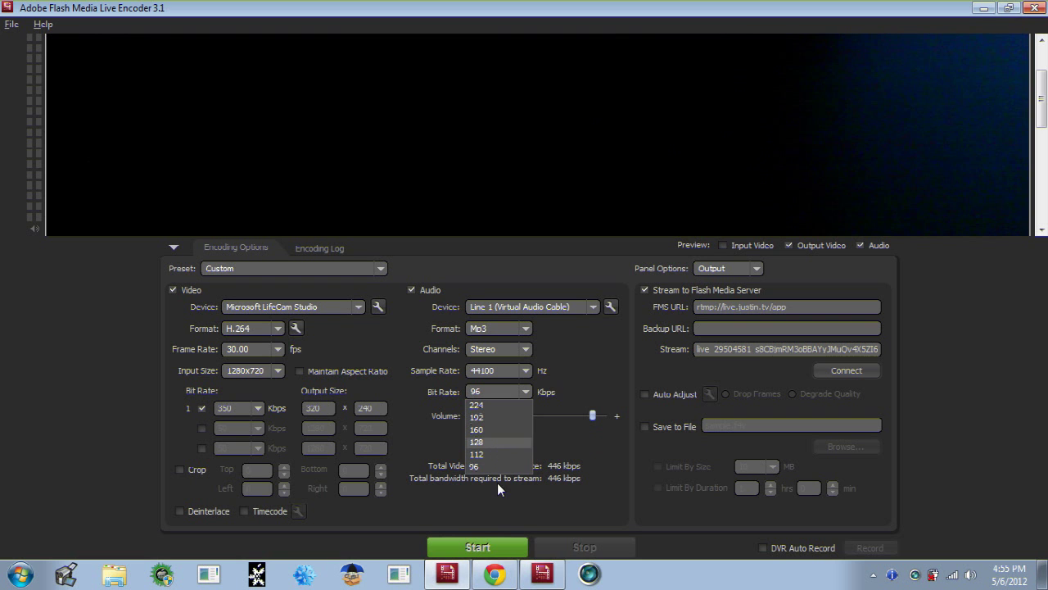
click(602, 365)
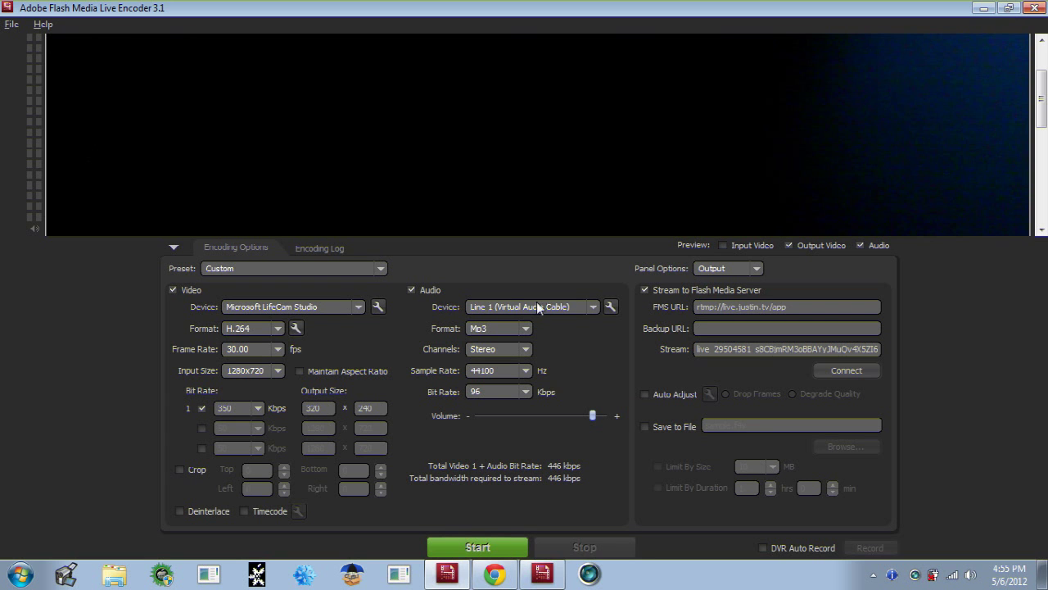
Step: Keep Line 1 (Virtual Audio Cable) as audio device and switch to the other encoder window
click(589, 307)
click(582, 306)
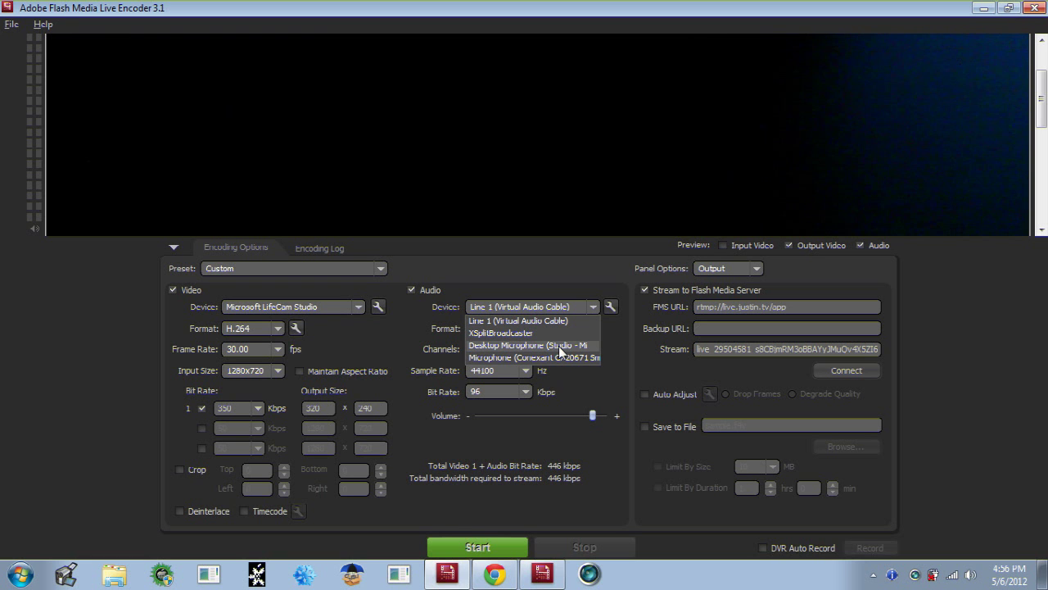
click(642, 385)
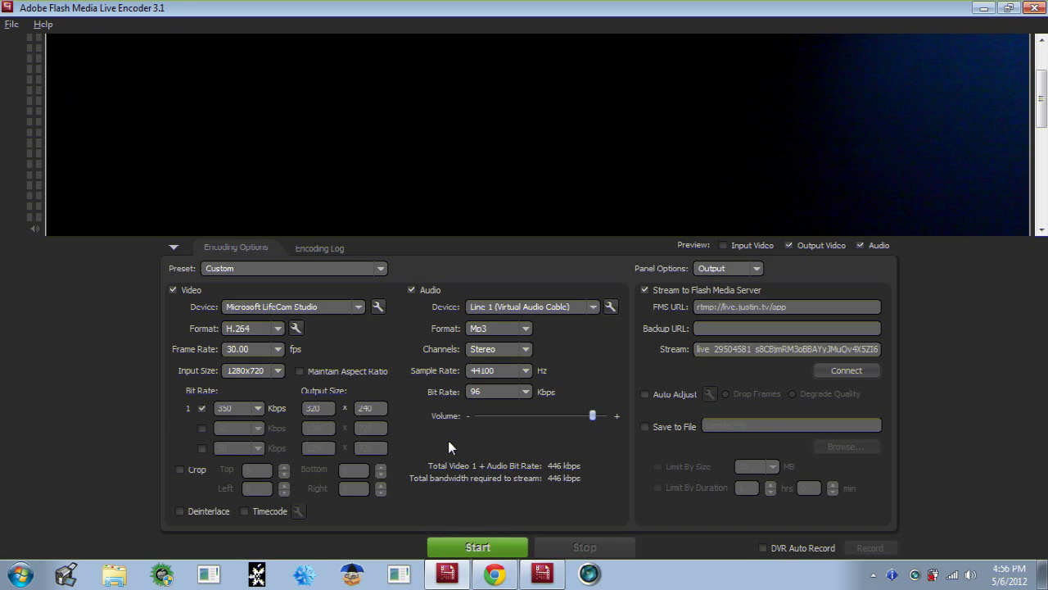
click(541, 574)
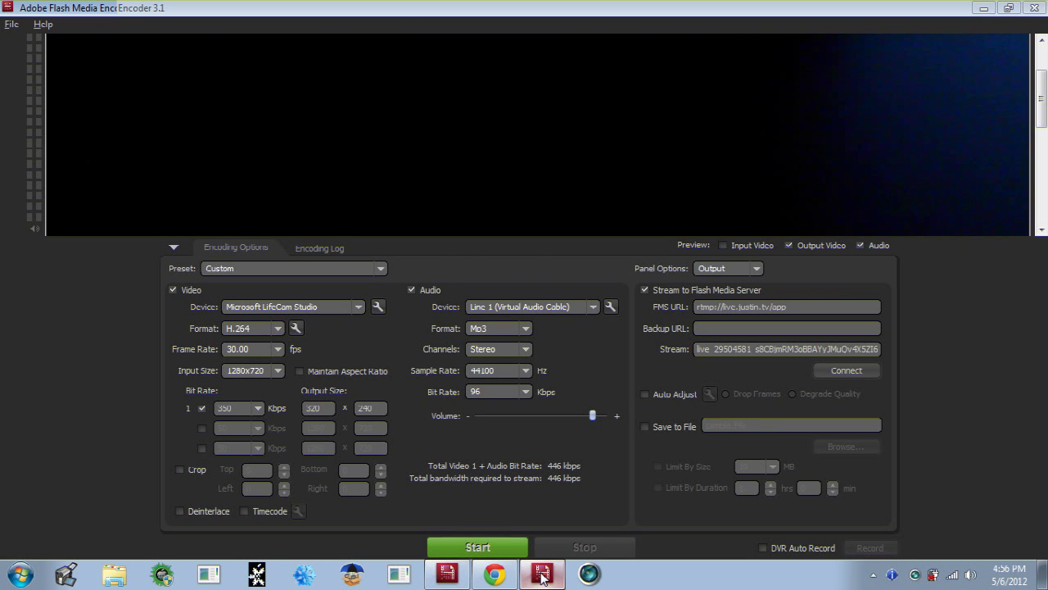